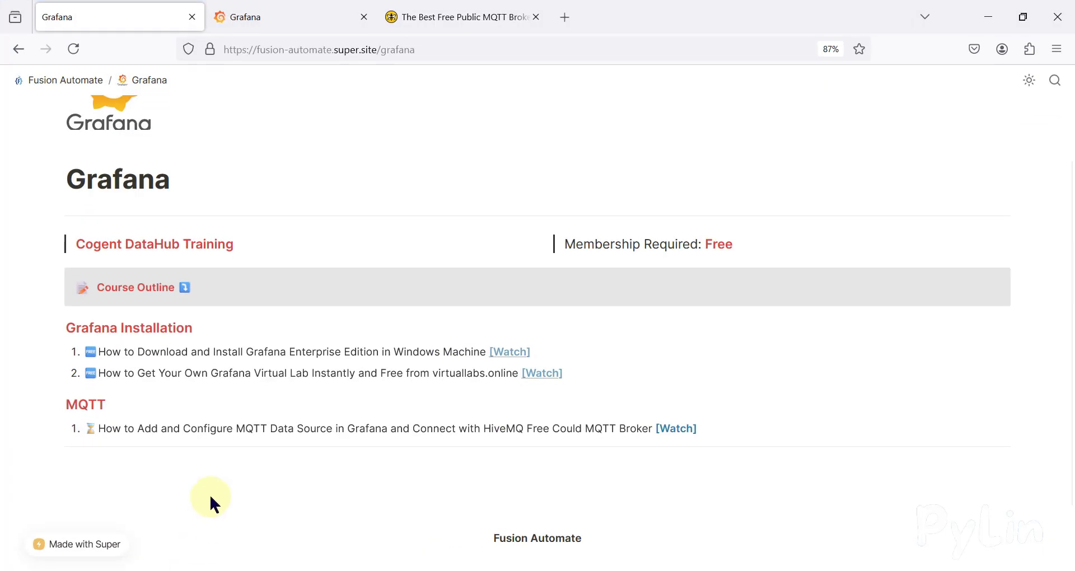
In the local Grafana tab, reach the Data sources list via a command-palette search for 'data'.
scroll(217, 443, down, 2)
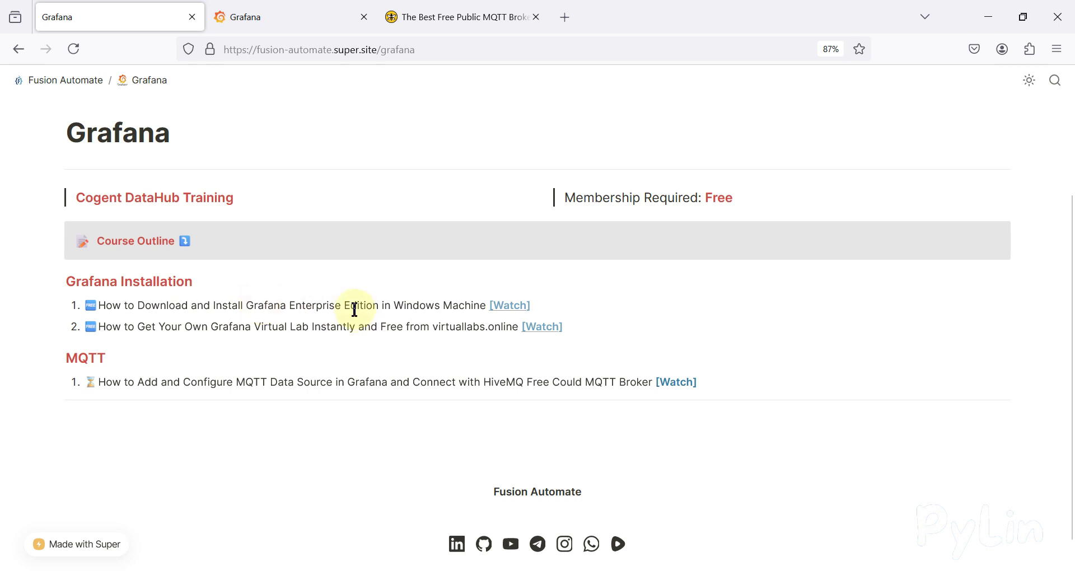
scroll(336, 310, down, 1)
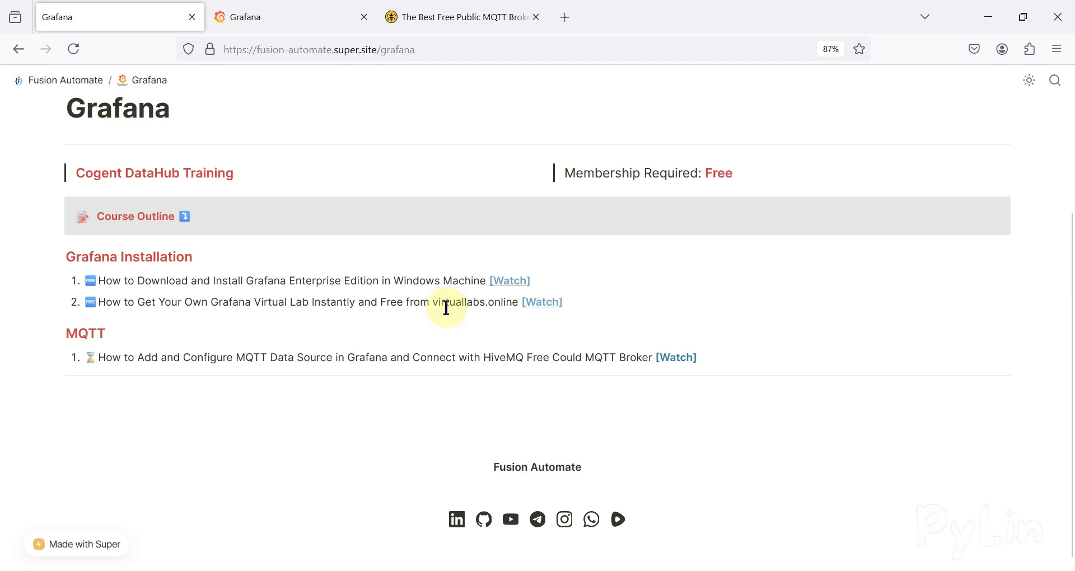
scroll(447, 310, down, 1)
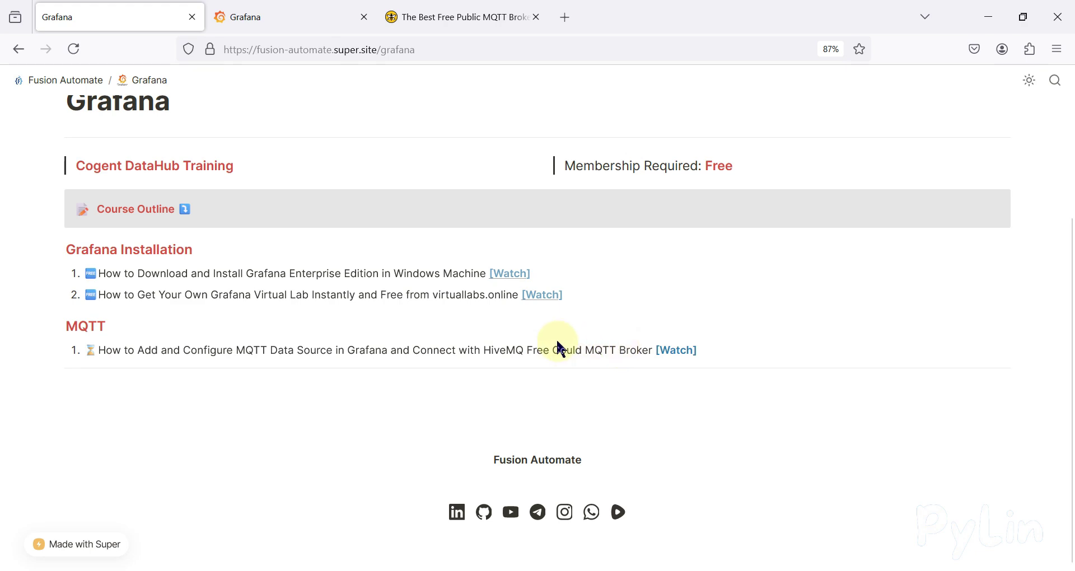
click(308, 10)
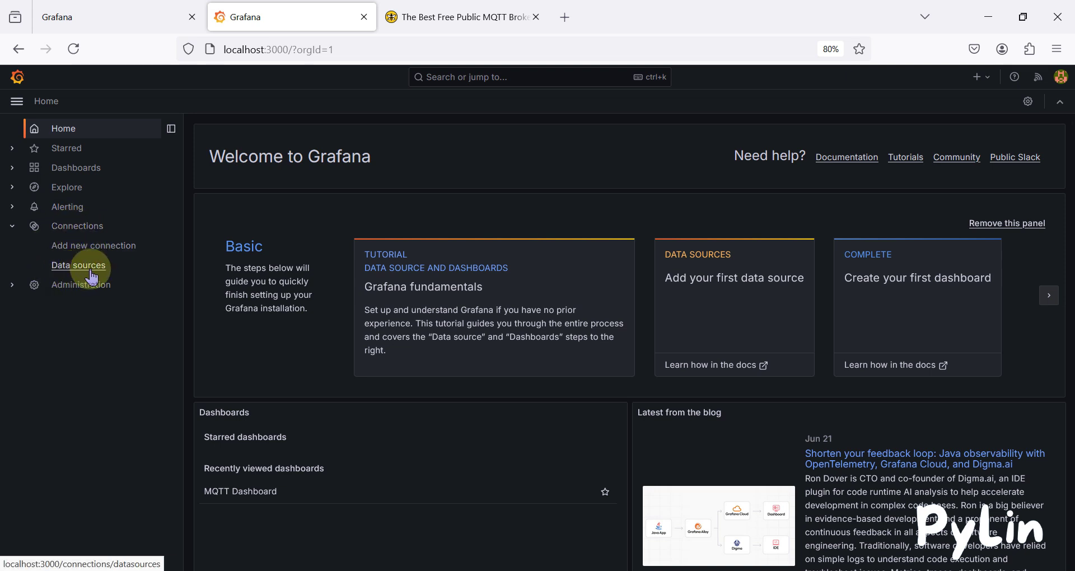
click(475, 78)
text(da)
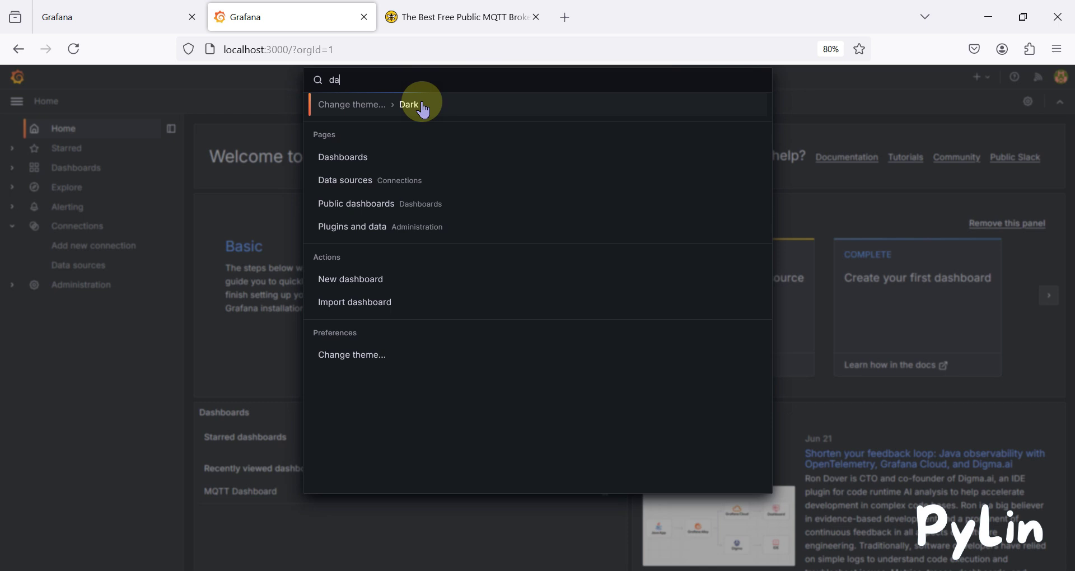
text(ta)
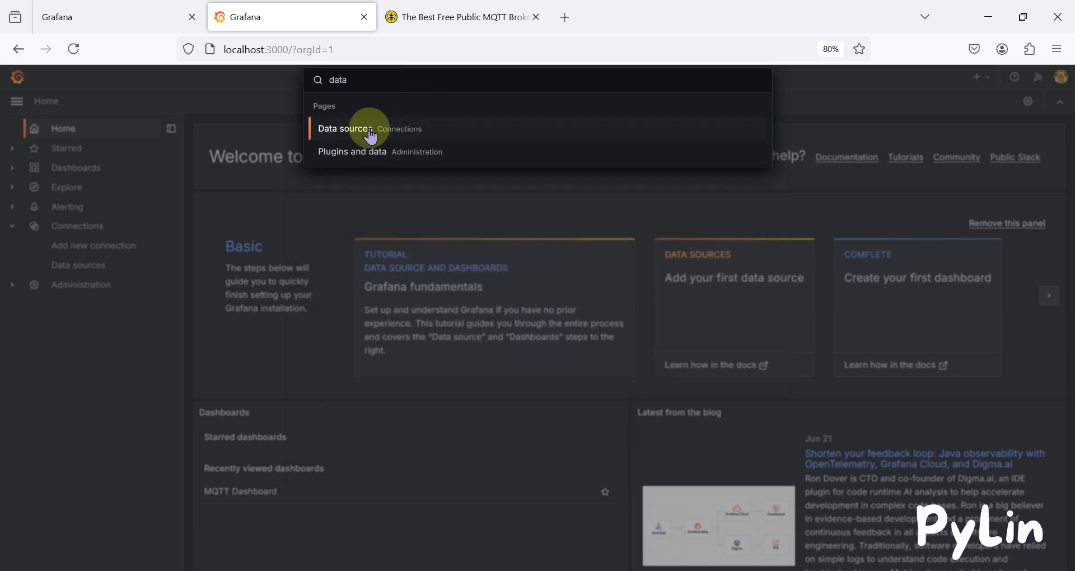
click(371, 136)
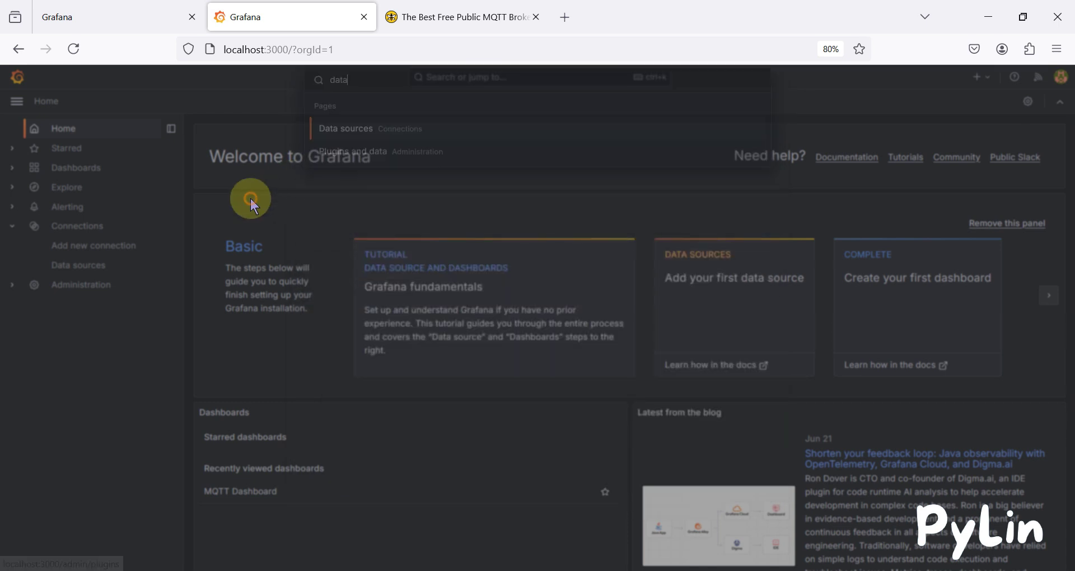
click(89, 277)
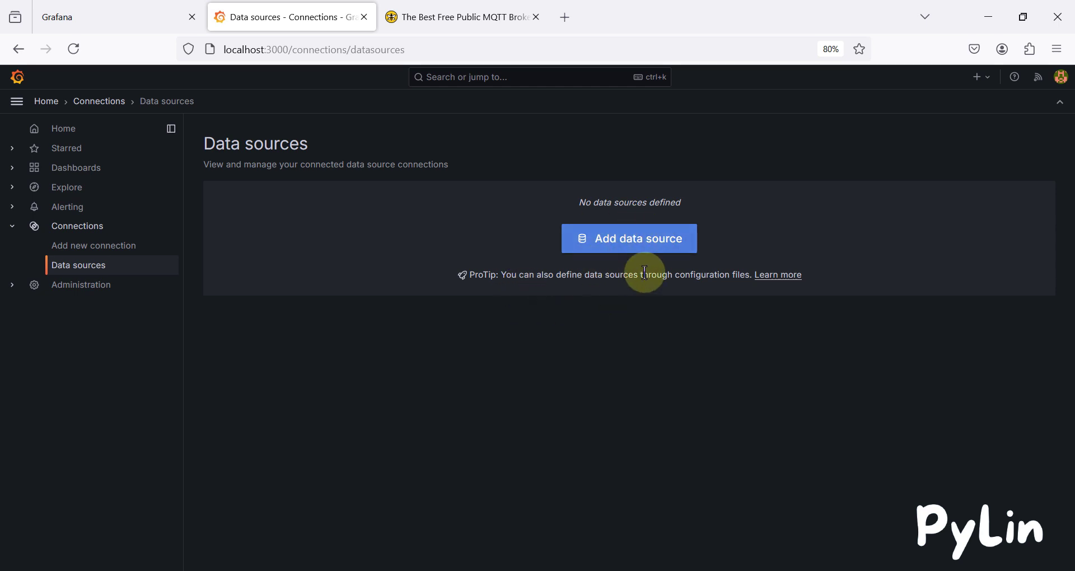
Add a new data source by filtering types for 'mqt' and picking the MQTT plugin.
click(634, 251)
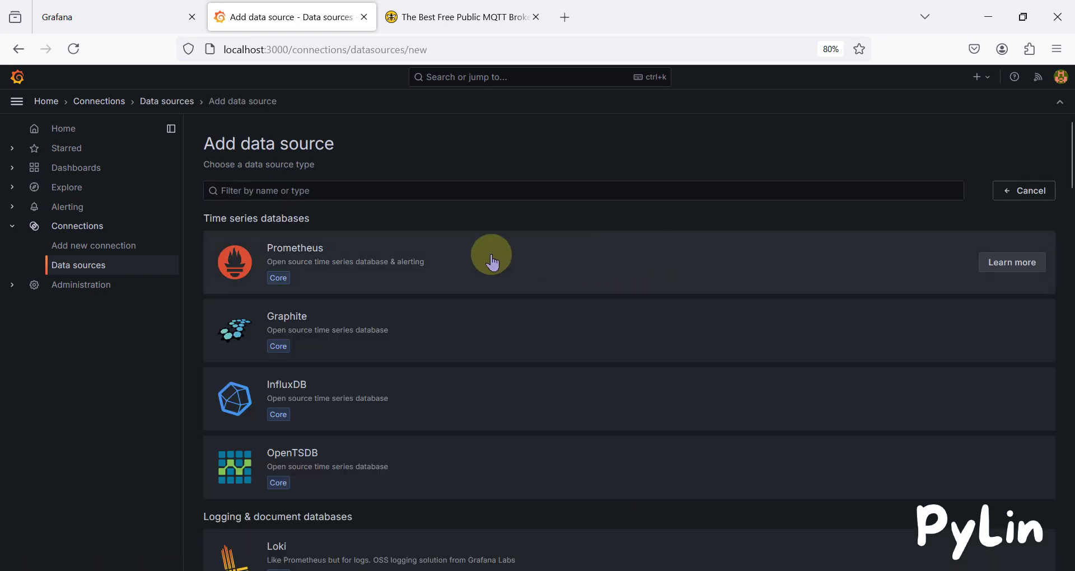
click(352, 190)
text(mqt)
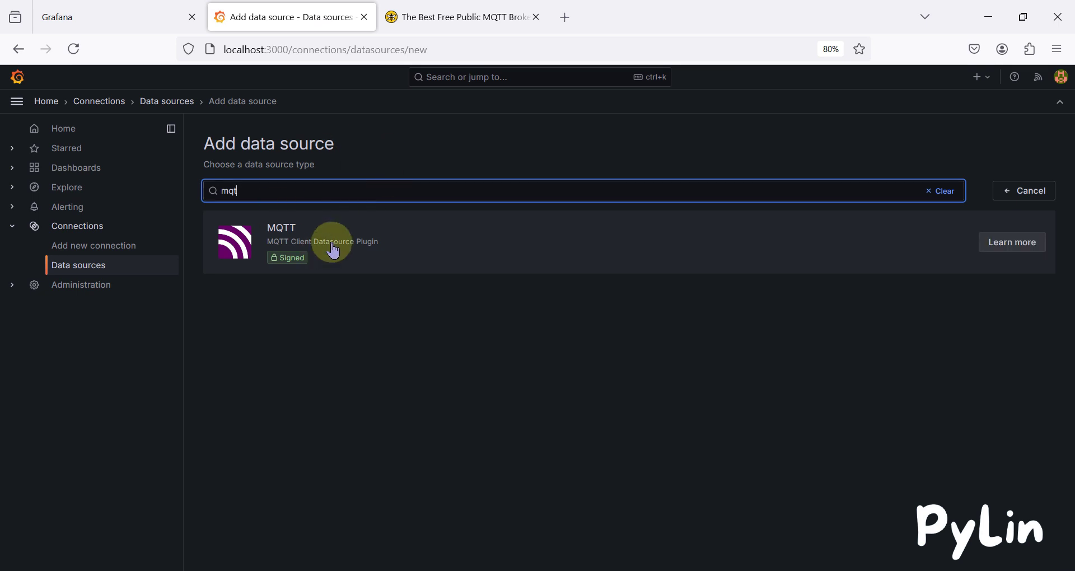
mouse_move(286, 257)
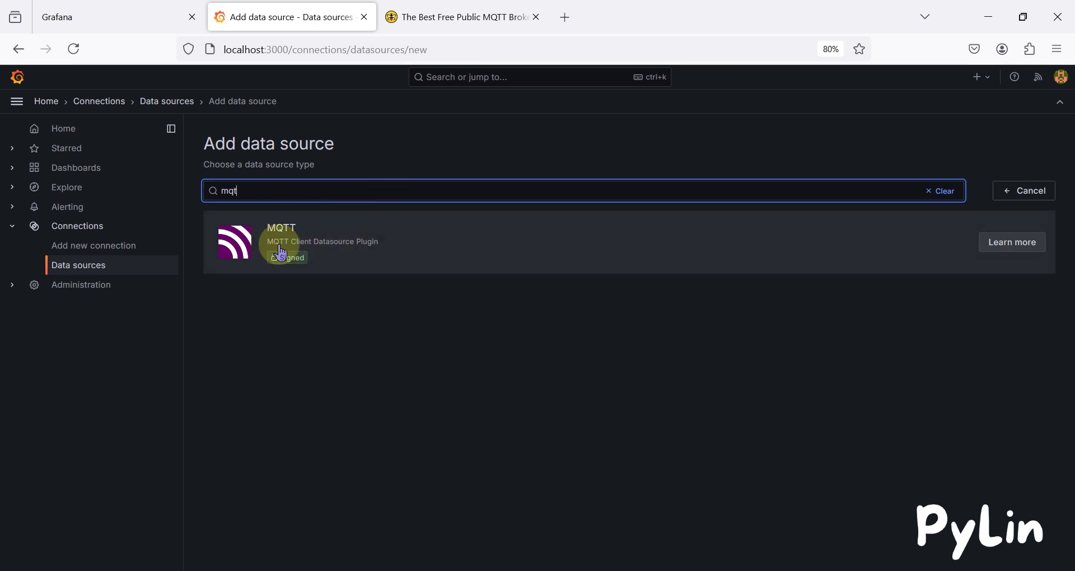
click(347, 252)
Select the whole grafana-mqtt-datasource text in the Name field.
click(392, 247)
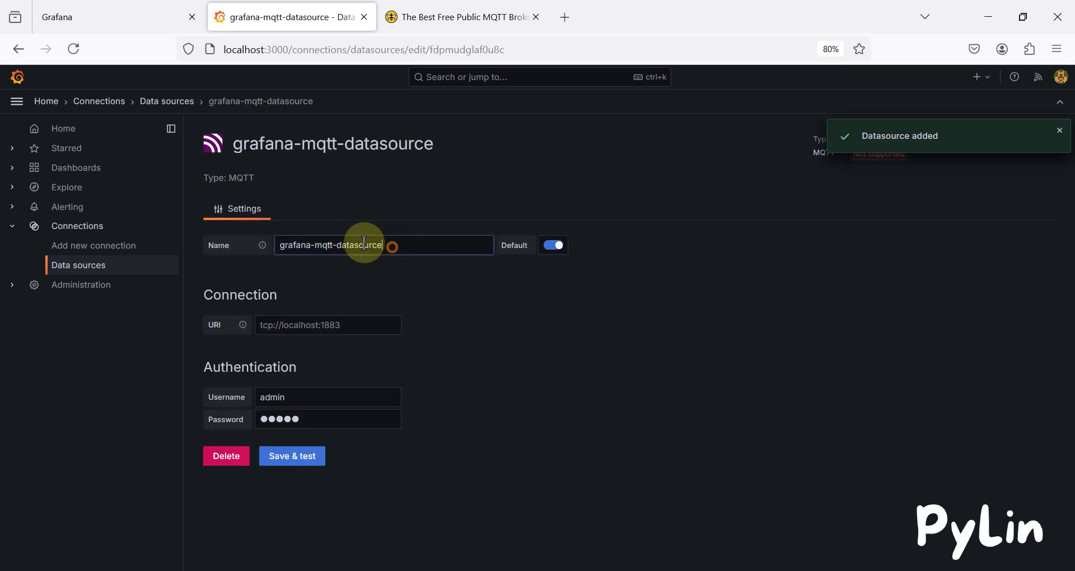
click(215, 242)
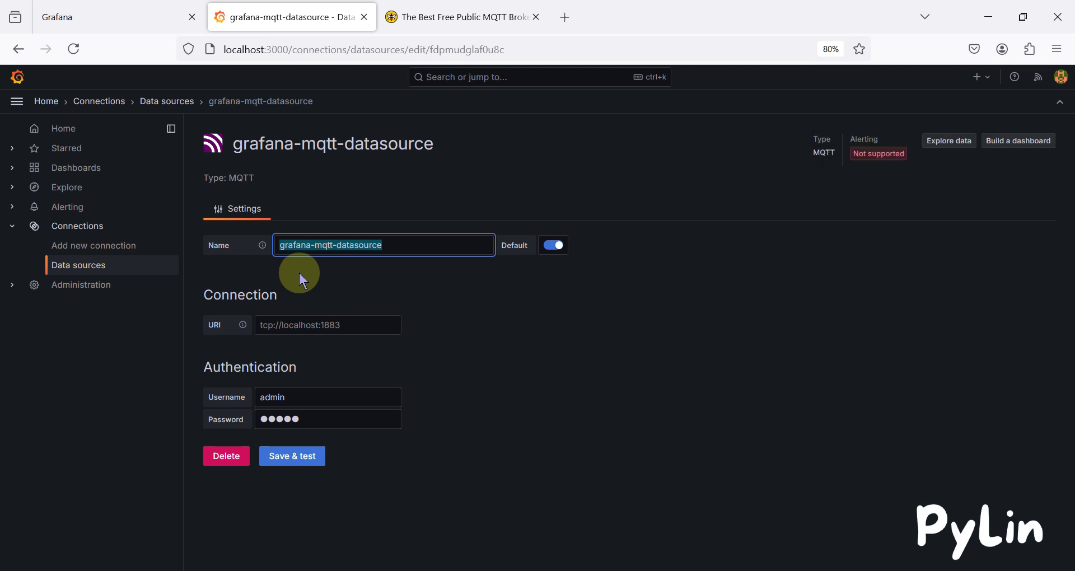
click(292, 245)
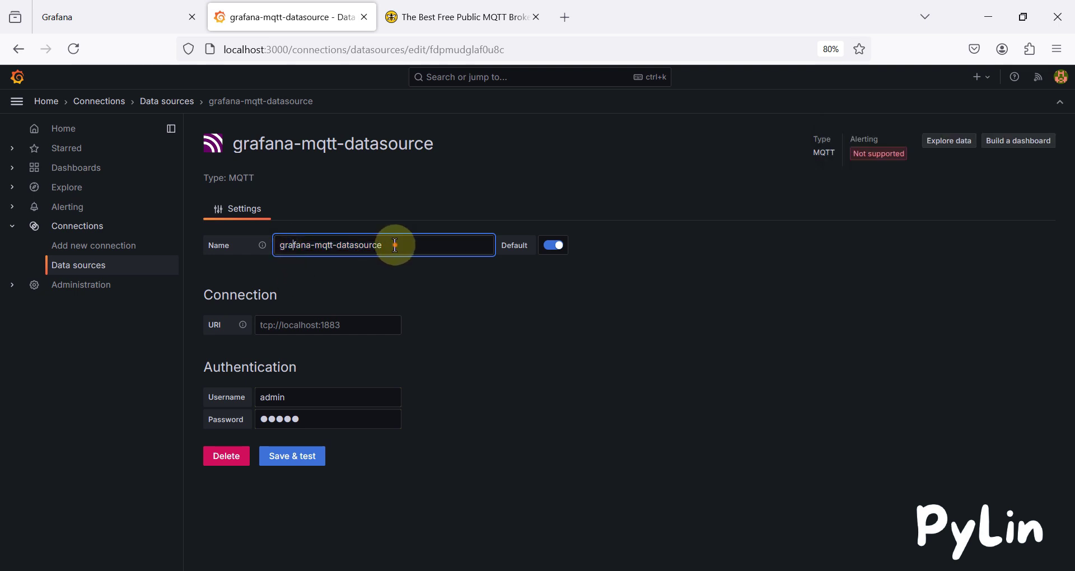
drag(394, 244, 259, 244)
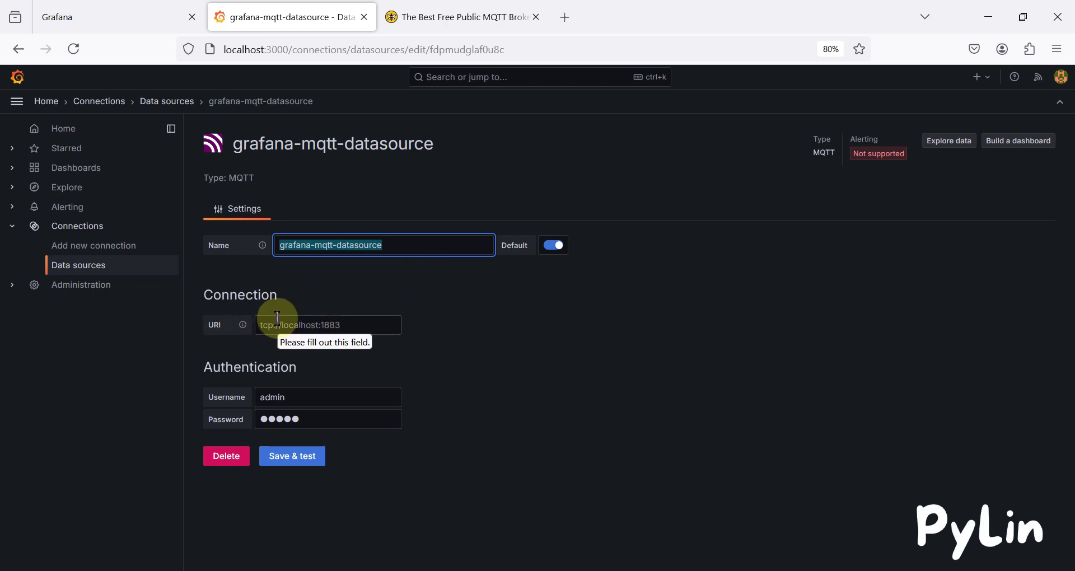
Fill the URI with tcp://broker.hivemq.com:1883, copying the host from the HiveMQ page.
click(320, 331)
text(t)
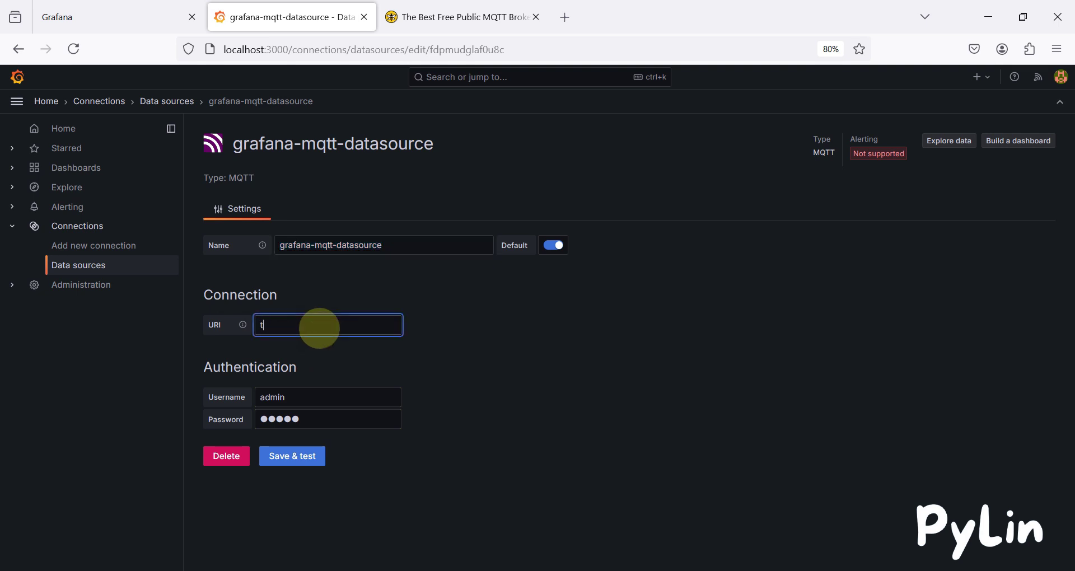
text(cp:)
text(//)
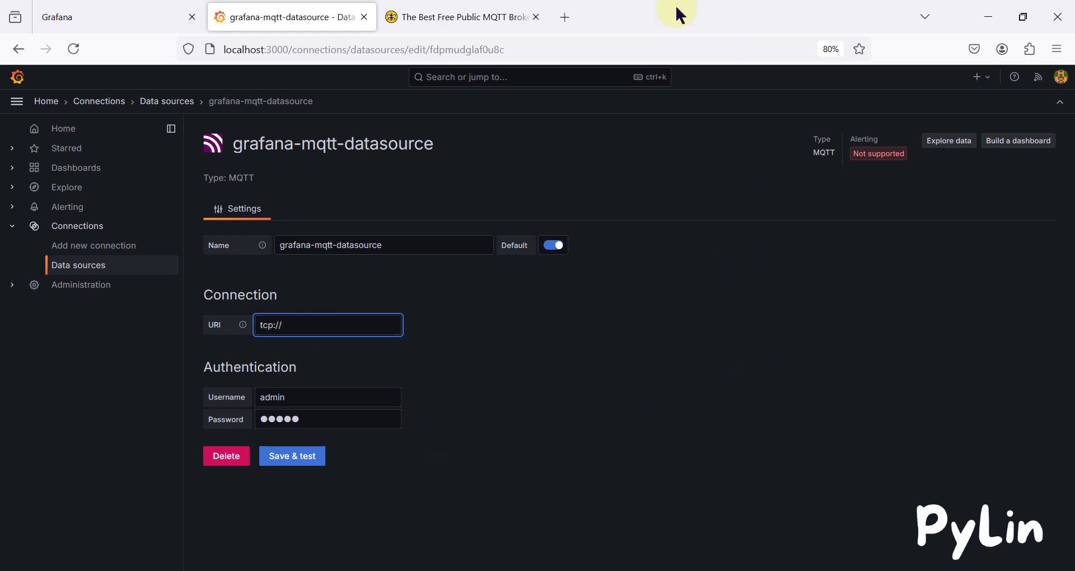
click(496, 13)
click(595, 305)
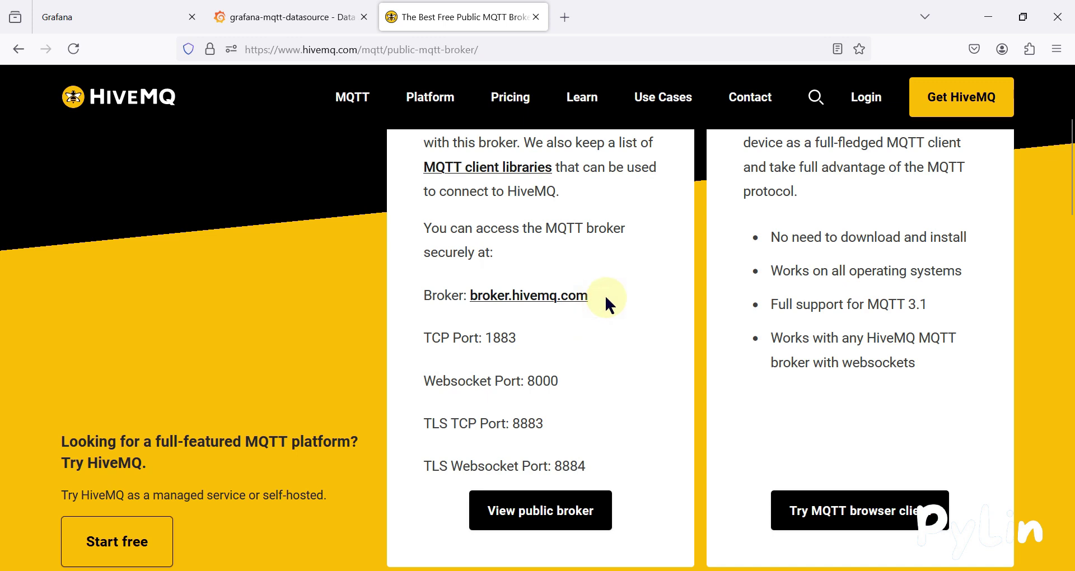
drag(595, 305, 493, 315)
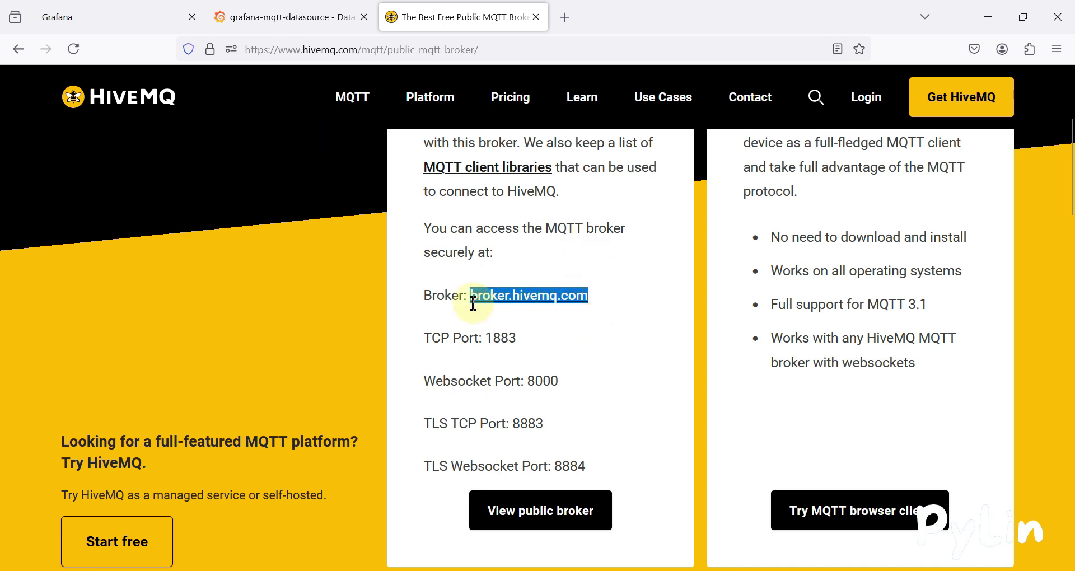
click(313, 17)
text(broker.hivemq.com)
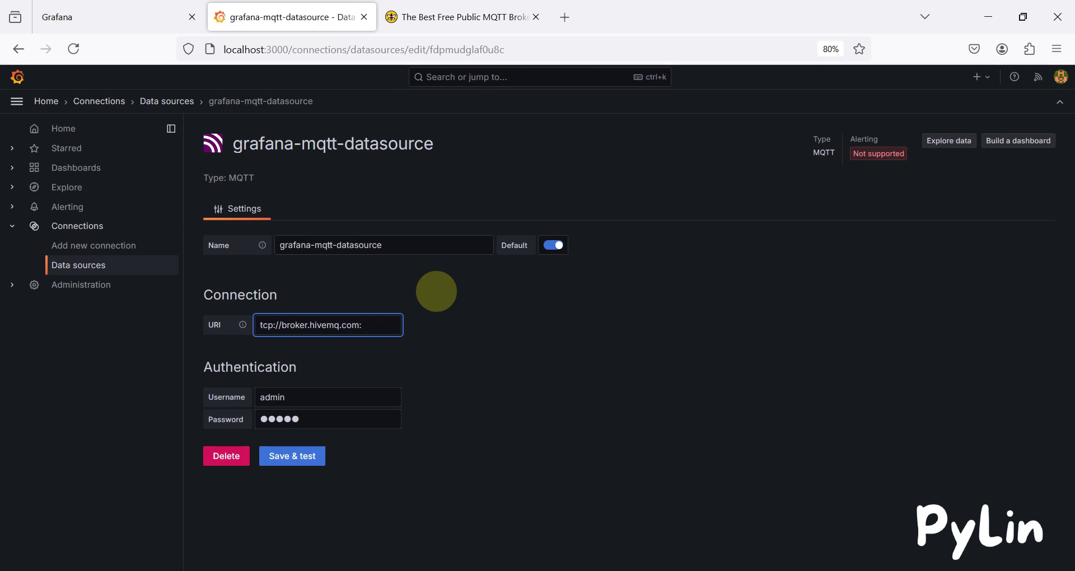
text(1883)
Confirm the TCP port 1883 on the HiveMQ broker page.
click(460, 18)
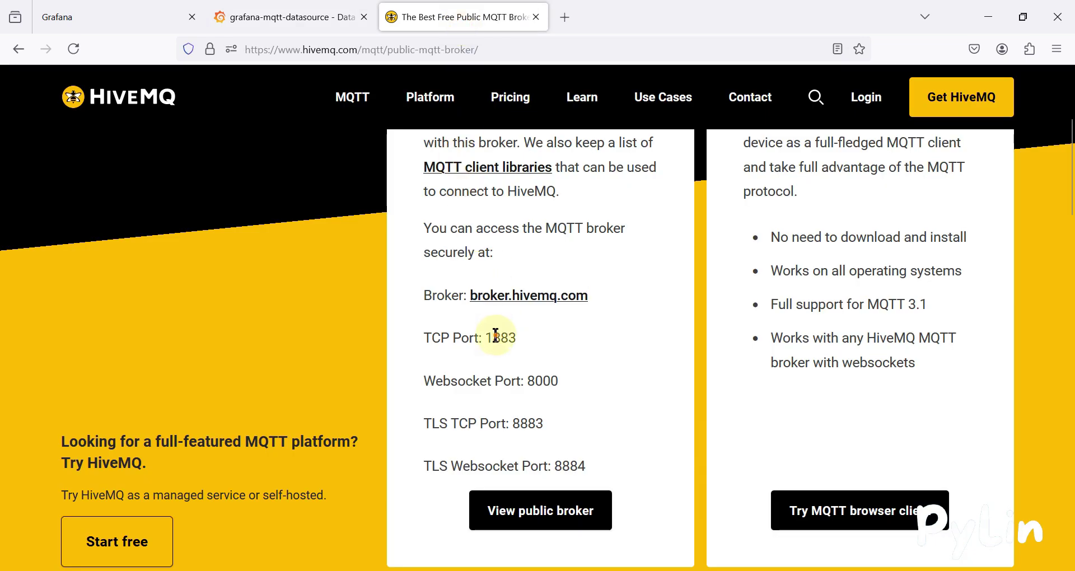
double_click(500, 338)
click(250, 14)
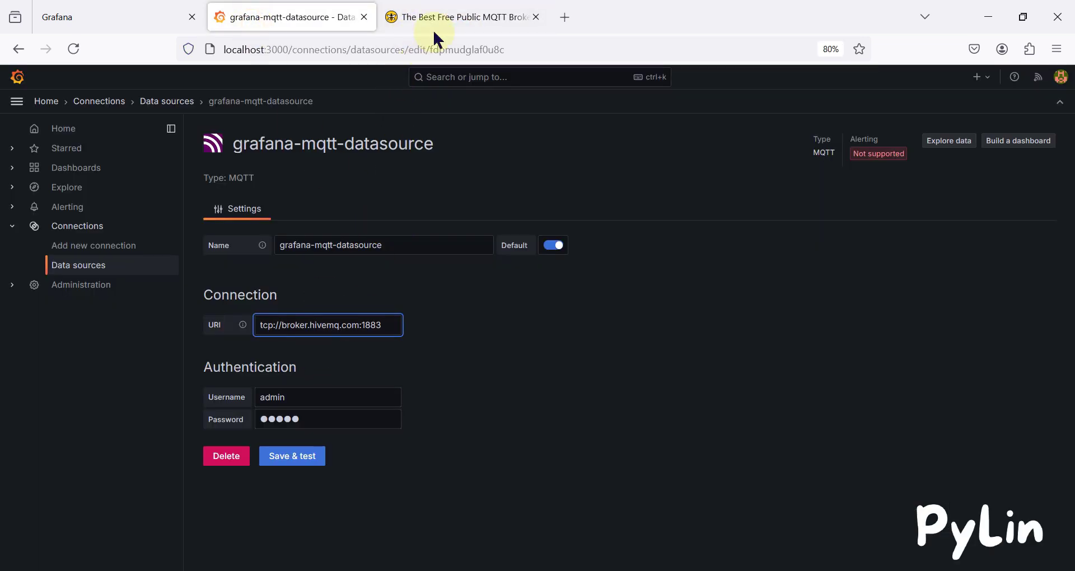
click(434, 23)
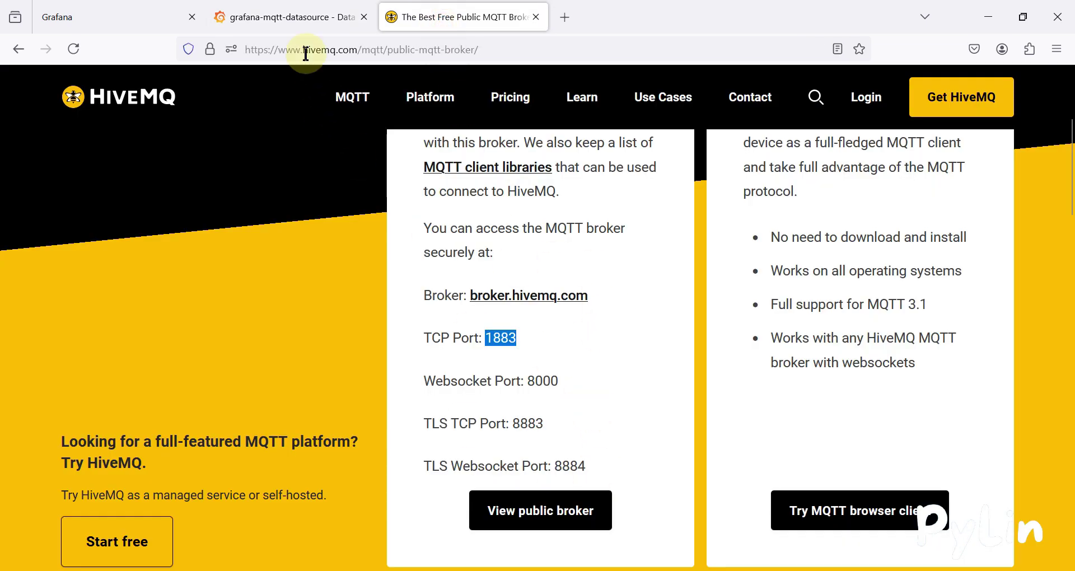
click(289, 17)
Clear the saved username 'admin' and the password from the MQTT data source.
double_click(275, 398)
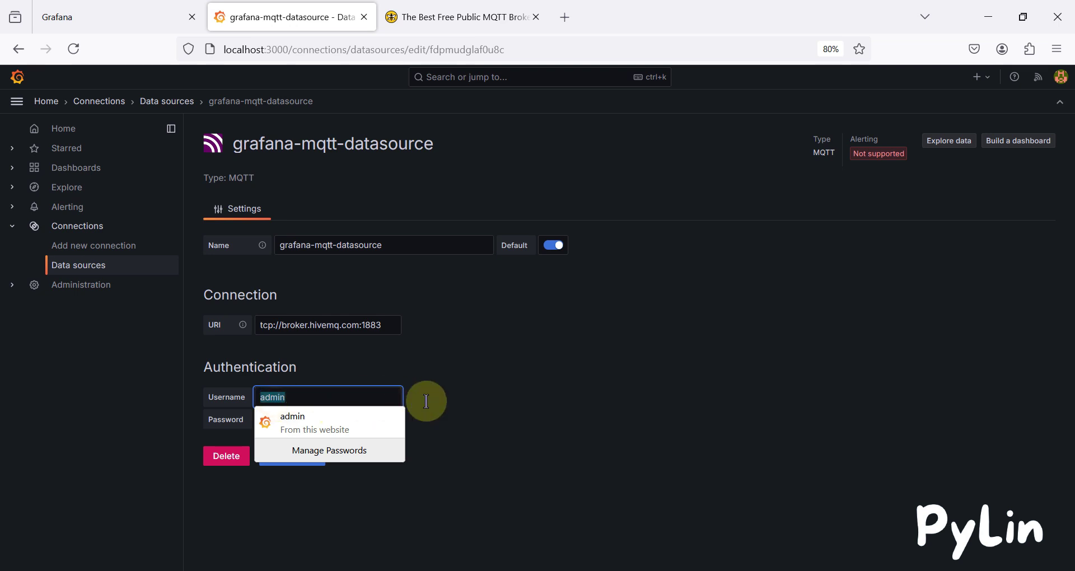
key(BackSpace)
click(436, 435)
double_click(337, 420)
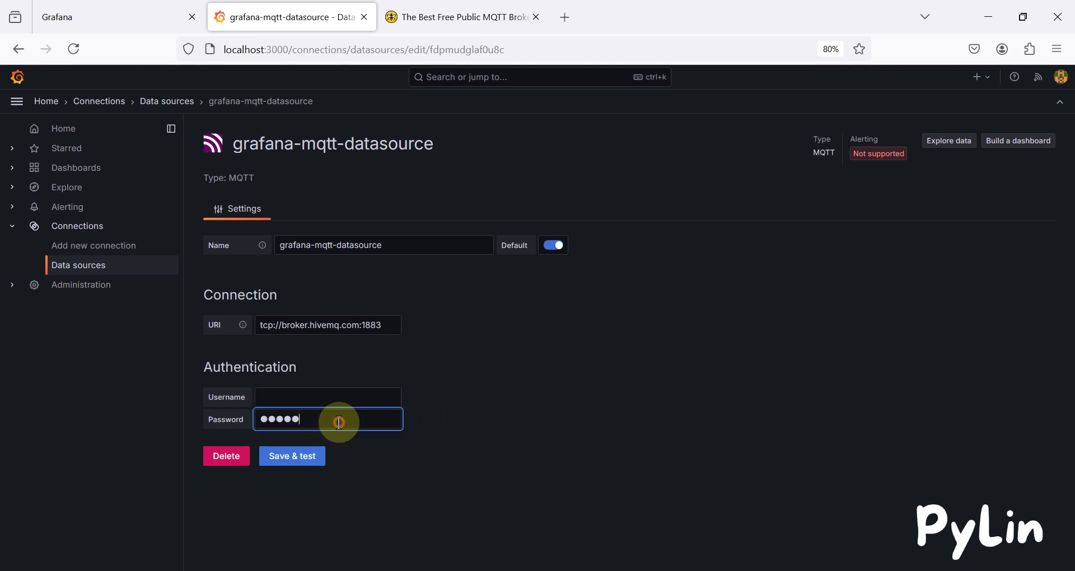
key(BackSpace)
click(688, 418)
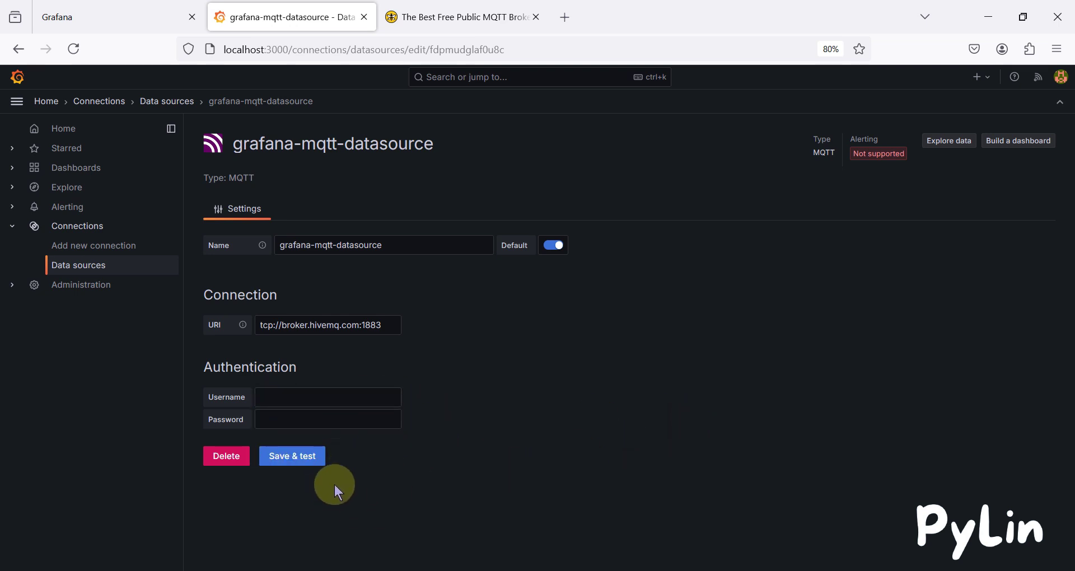
Save & test the data source and confirm the 'MQTT Connected' message.
click(302, 458)
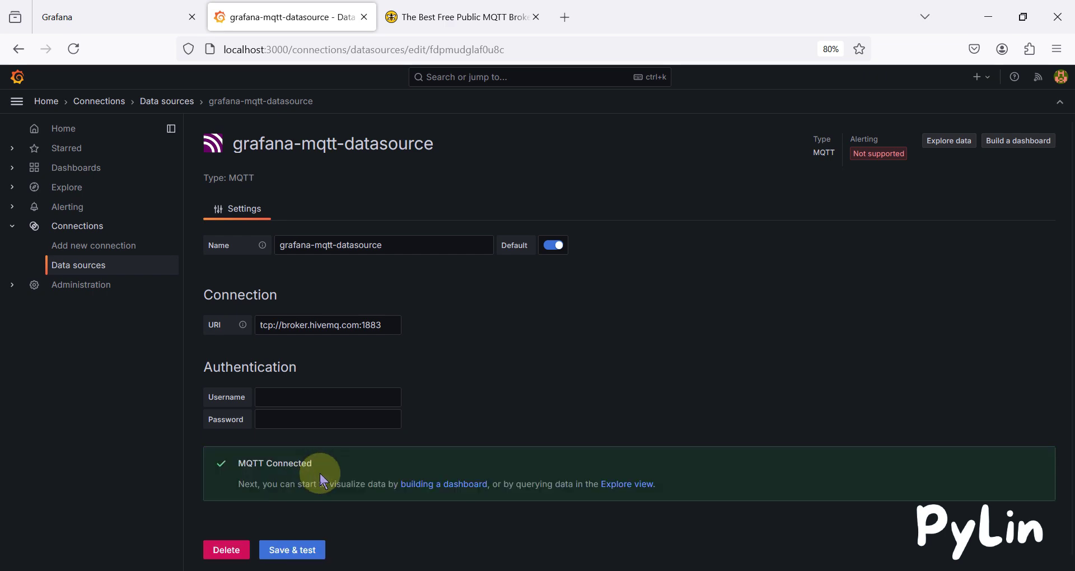
triple_click(260, 458)
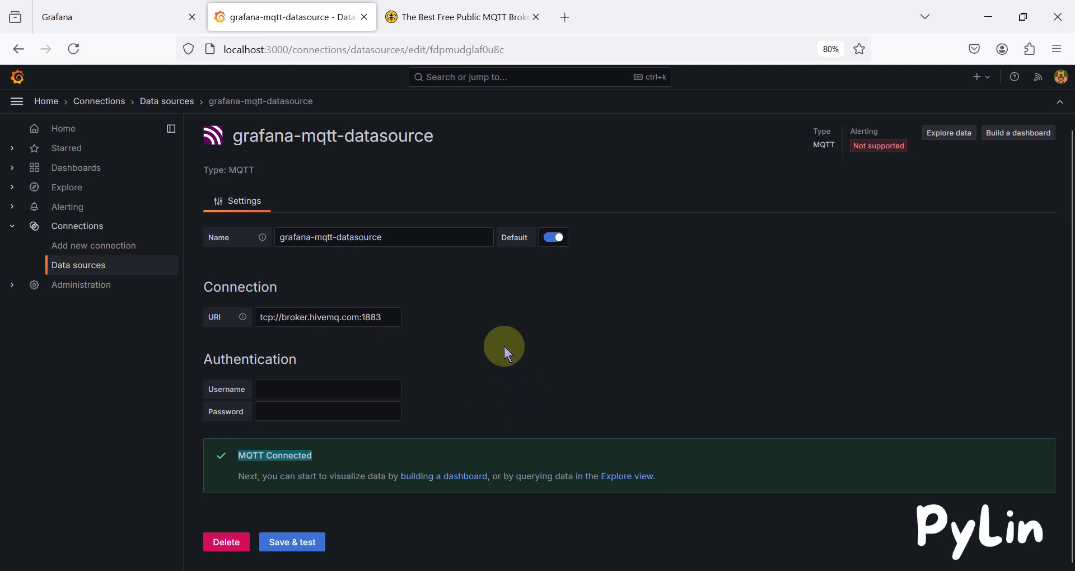
click(425, 15)
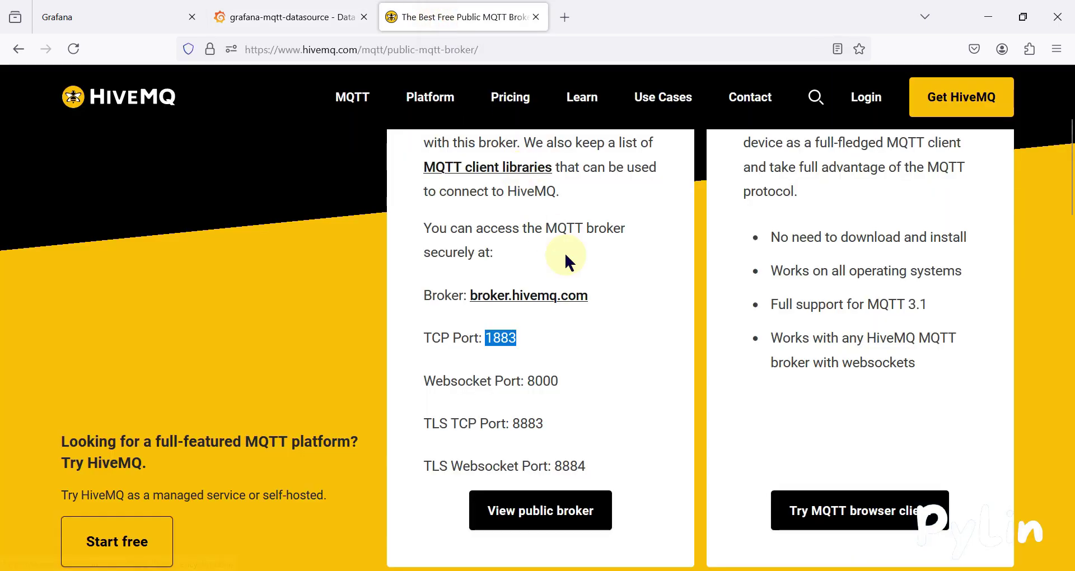
click(283, 17)
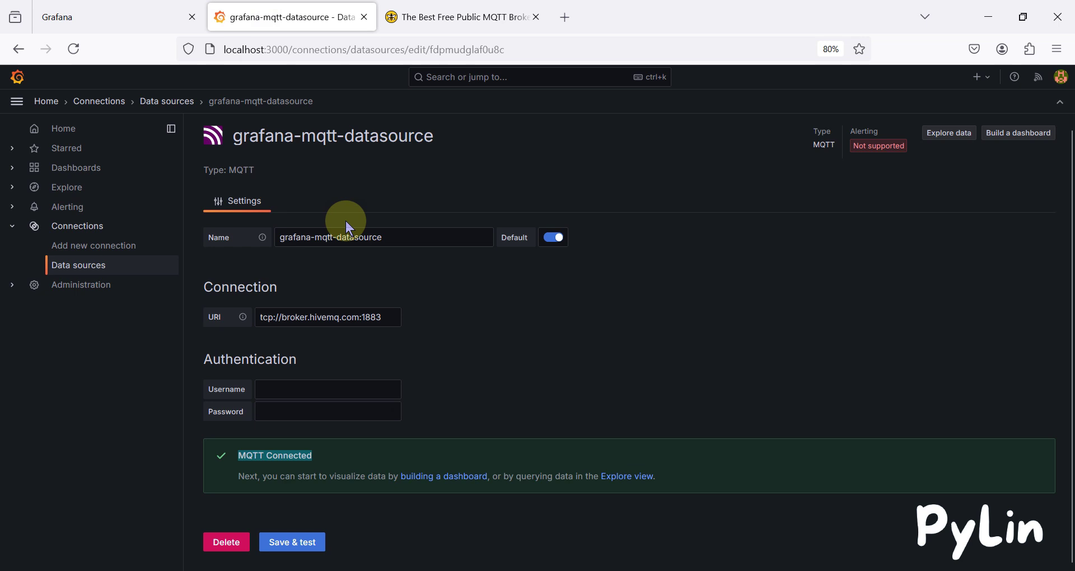
click(466, 325)
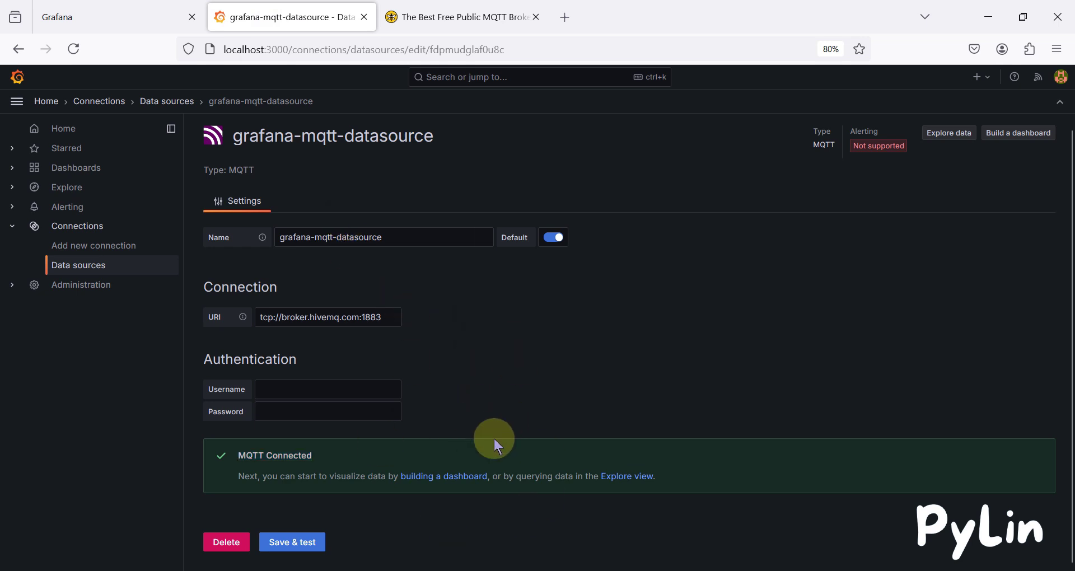
From Connections > Data sources, build a new dashboard on grafana-mqtt-datasource.
click(90, 245)
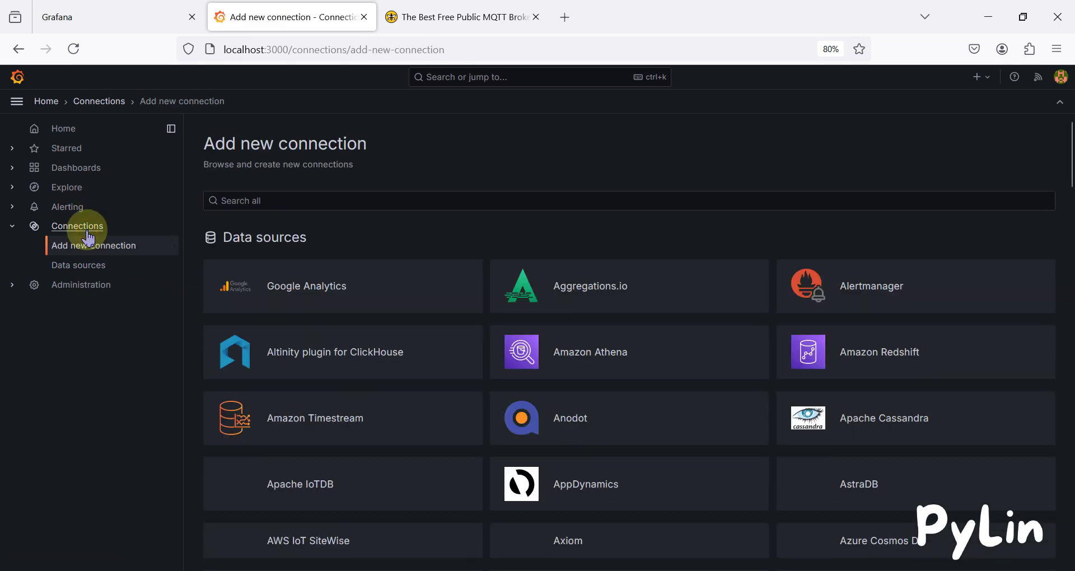
click(89, 267)
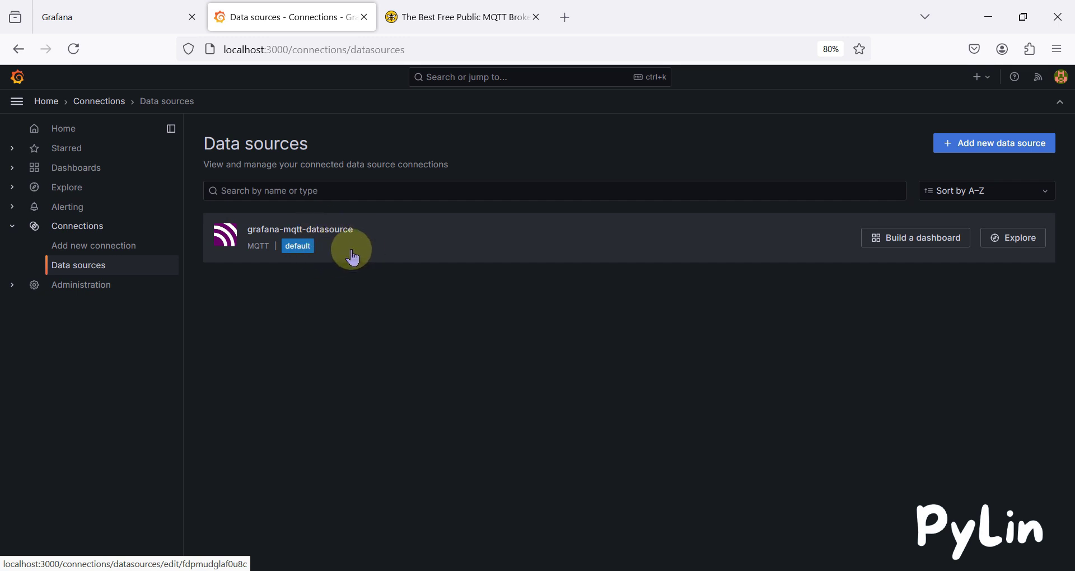
click(914, 249)
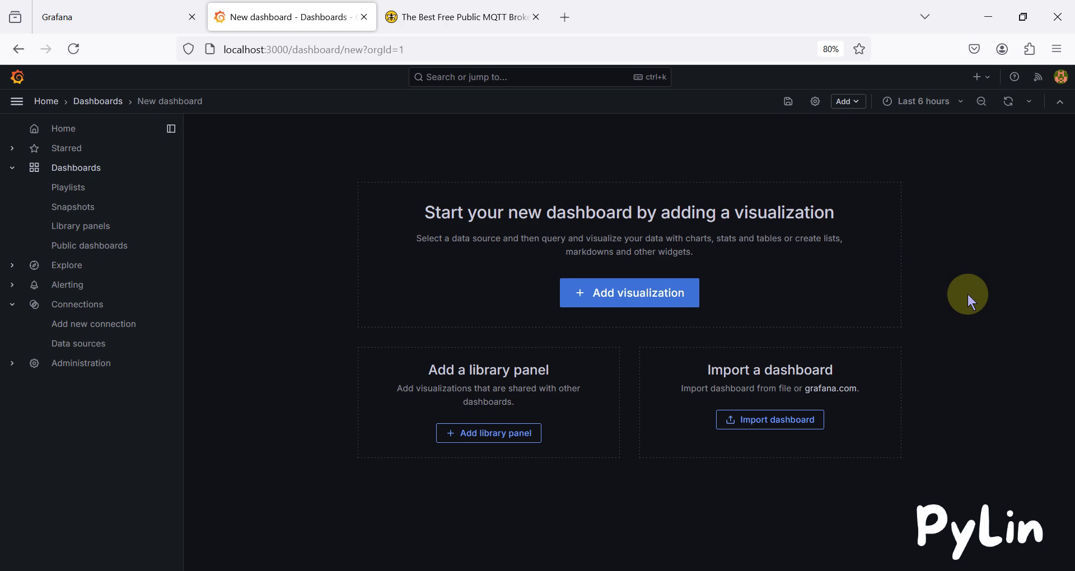
click(516, 17)
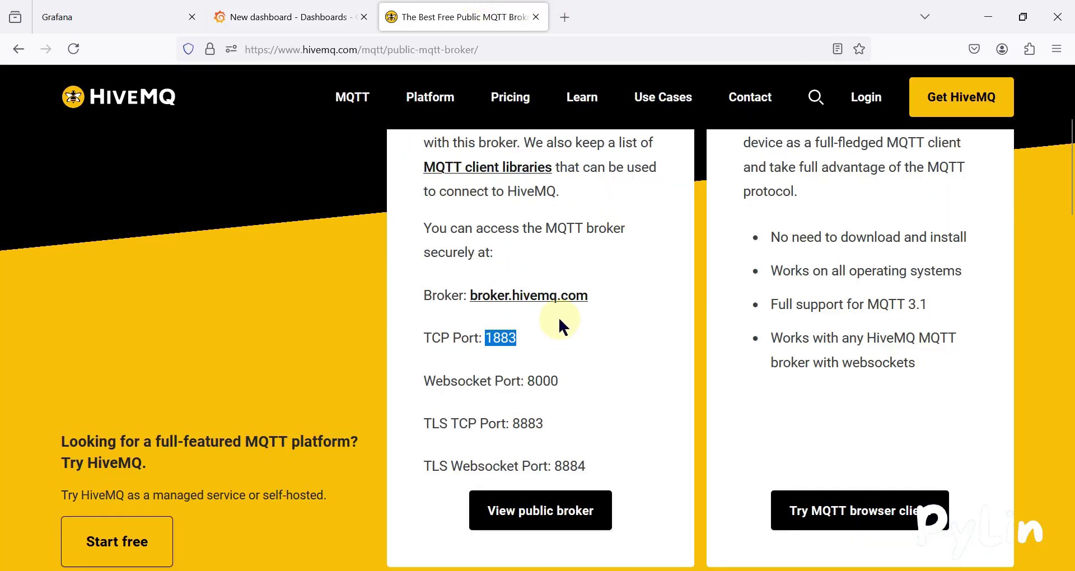
click(319, 17)
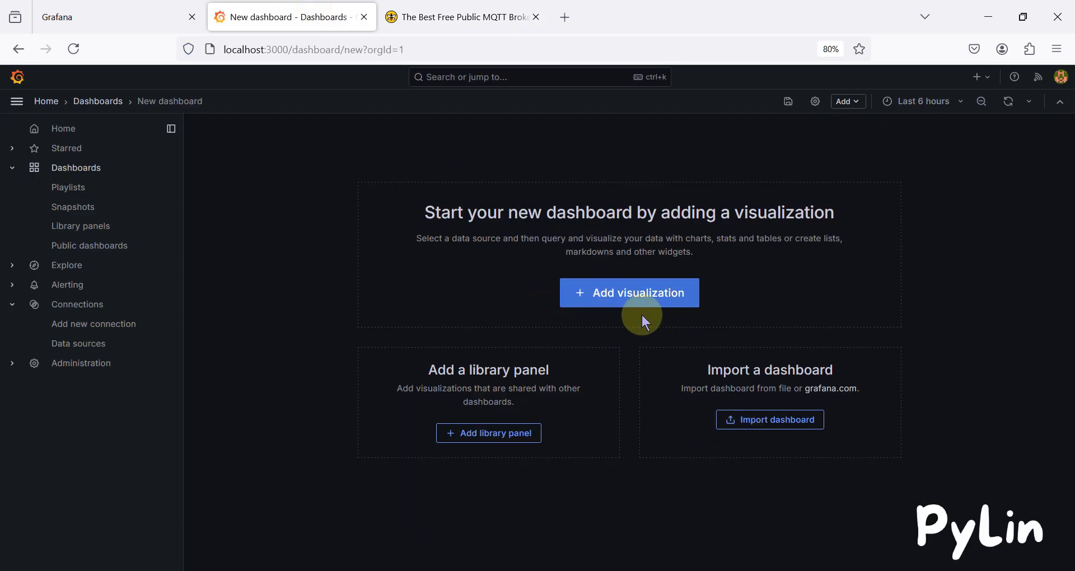
Glance over the course, dashboard and HiveMQ tabs, then minimize Firefox to reveal mqtt_sim.py.
click(151, 8)
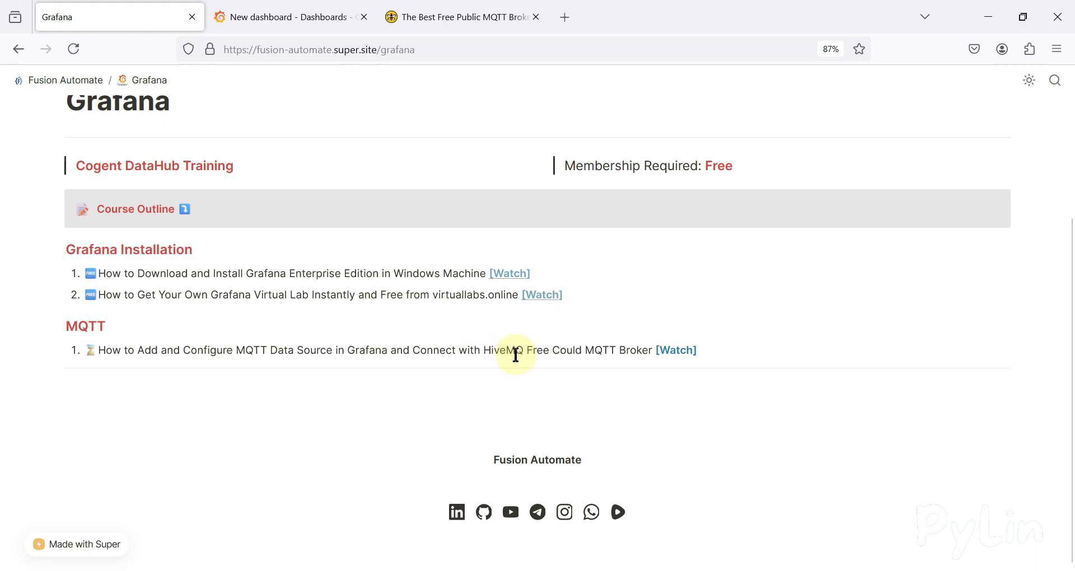
click(294, 9)
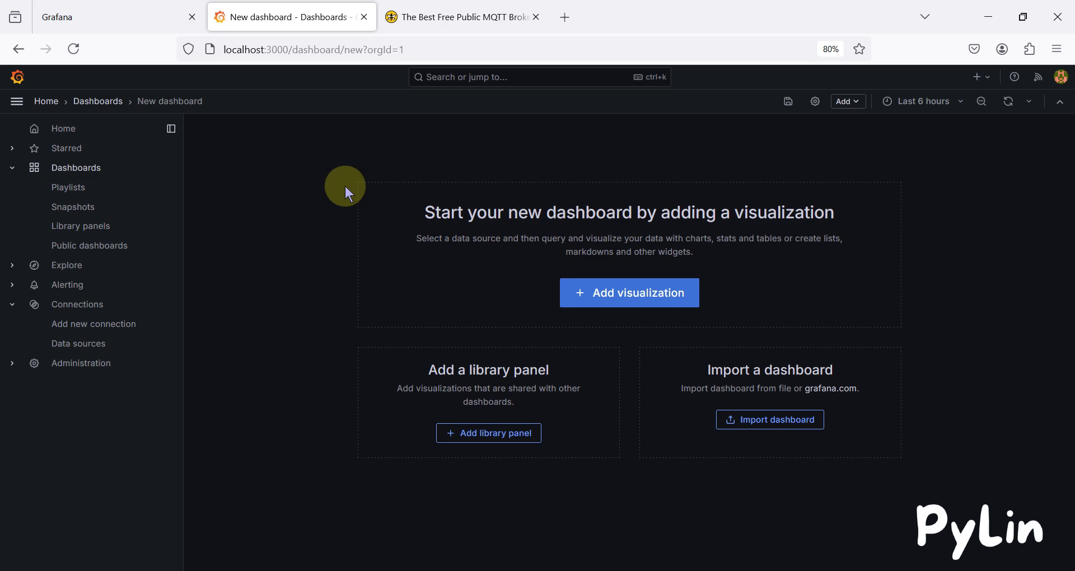
click(434, 16)
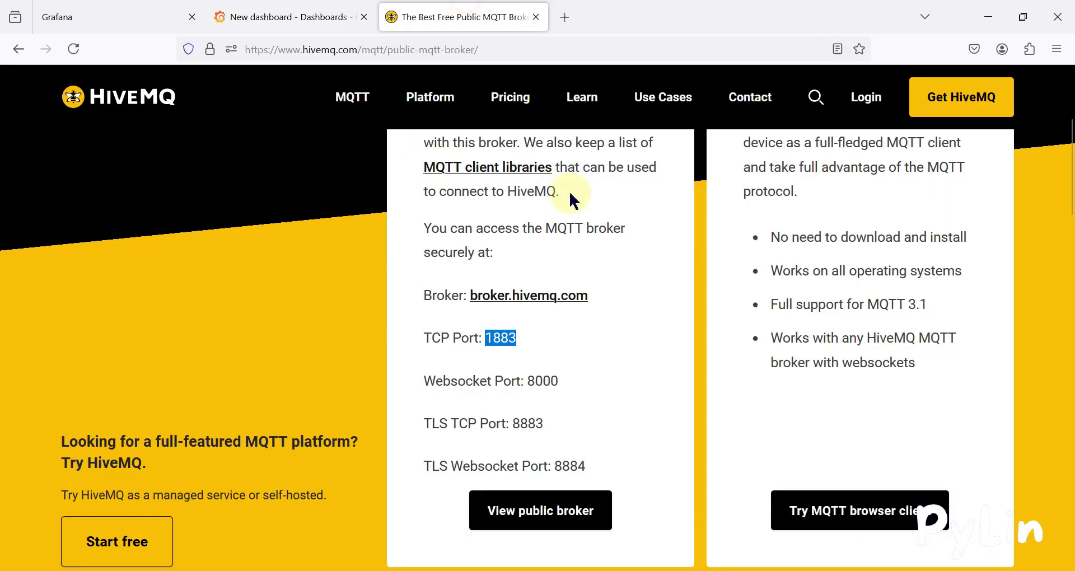
click(288, 17)
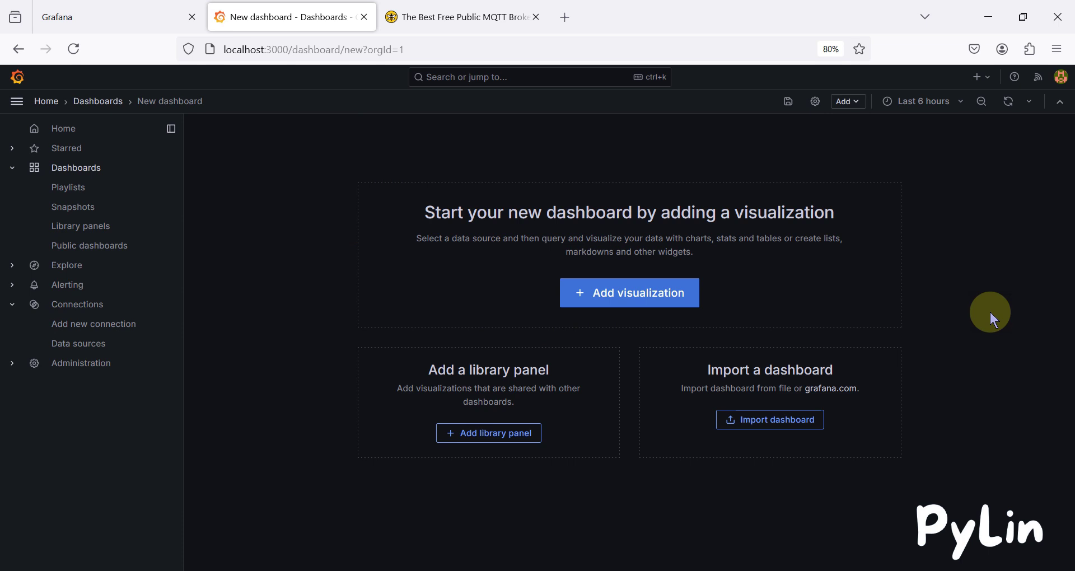
click(989, 17)
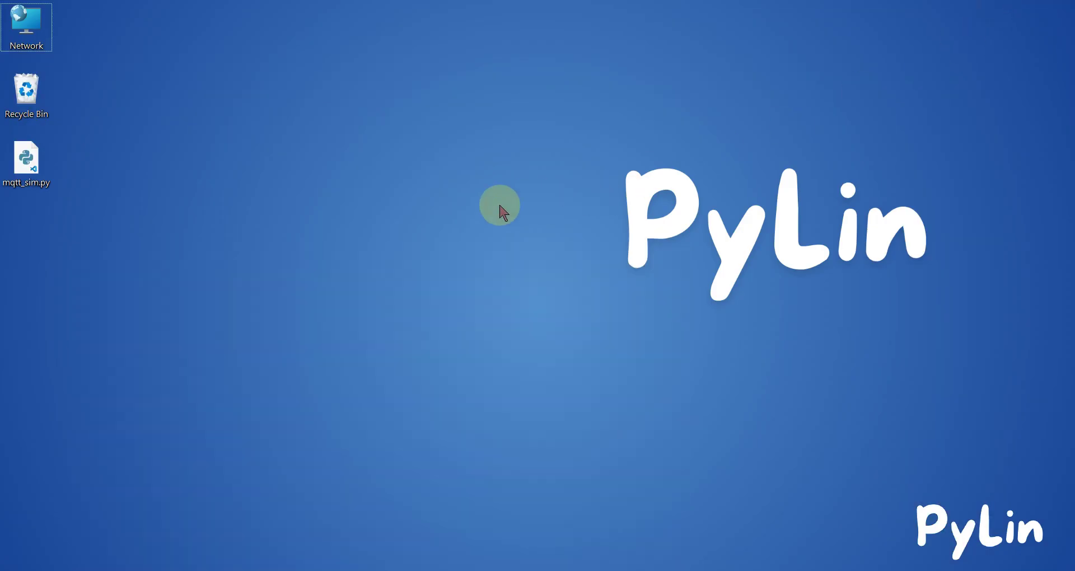